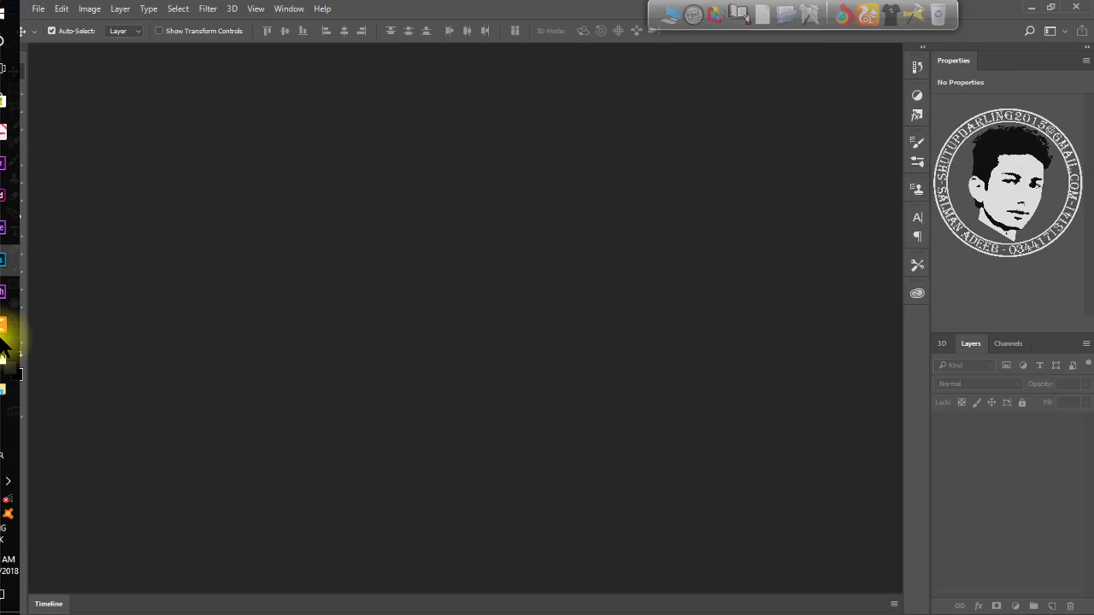
- Open the DSC_0084 photo from the Documents folder in Photoshop
click(15, 389)
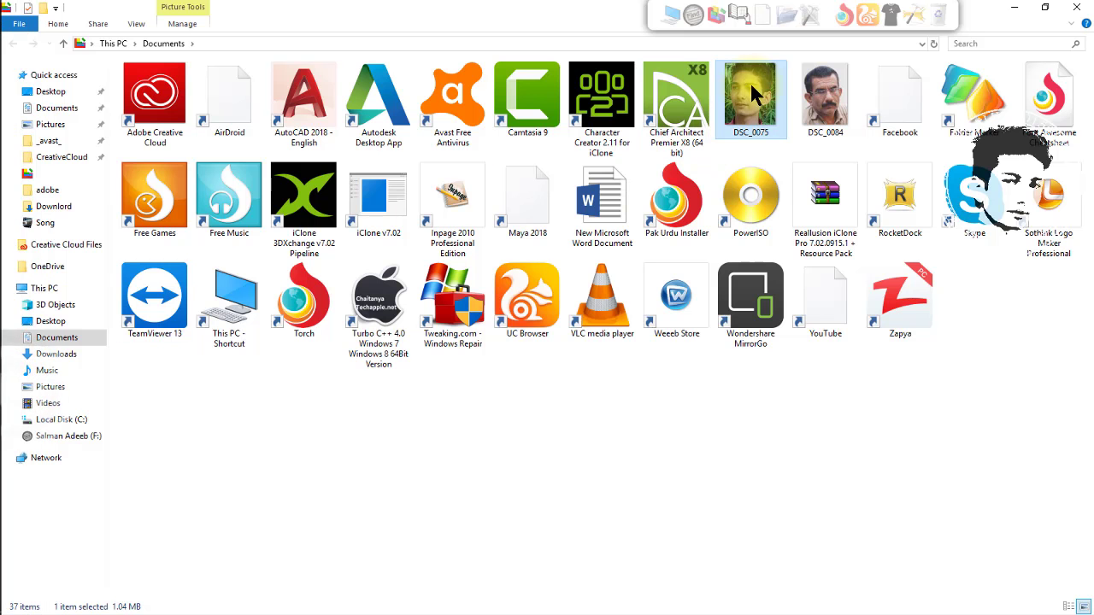
drag(751, 83, 349, 289)
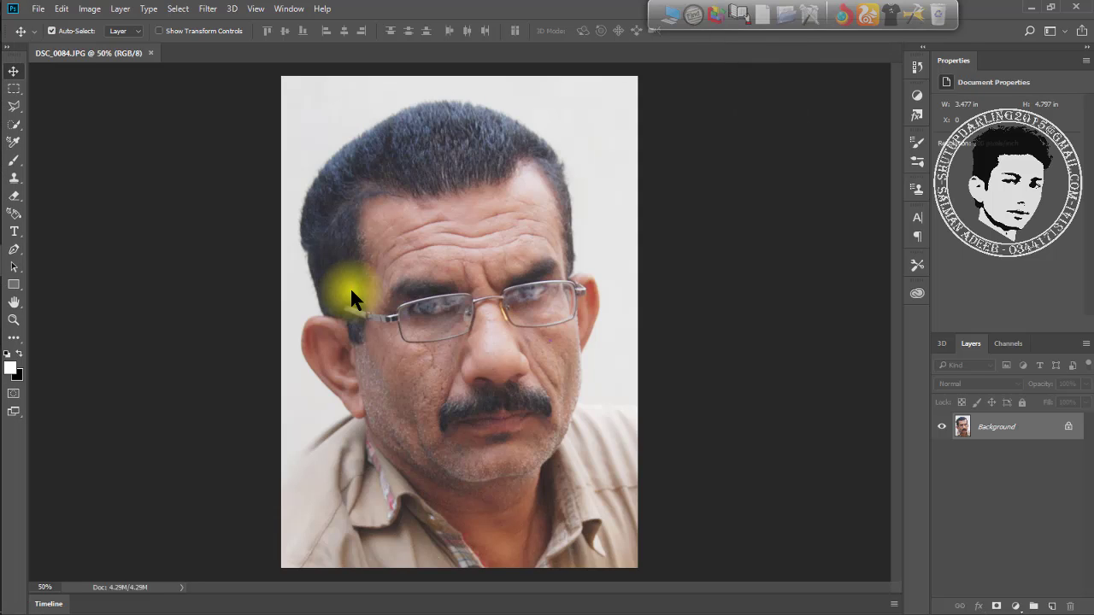
scroll(351, 289, up, 1)
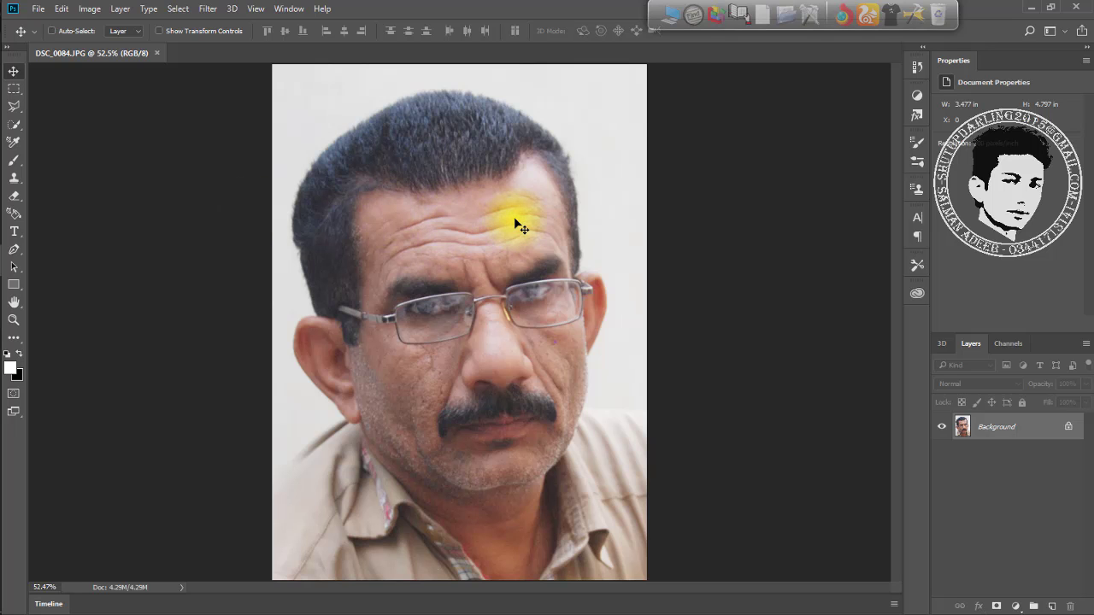
scroll(517, 225, up, 5)
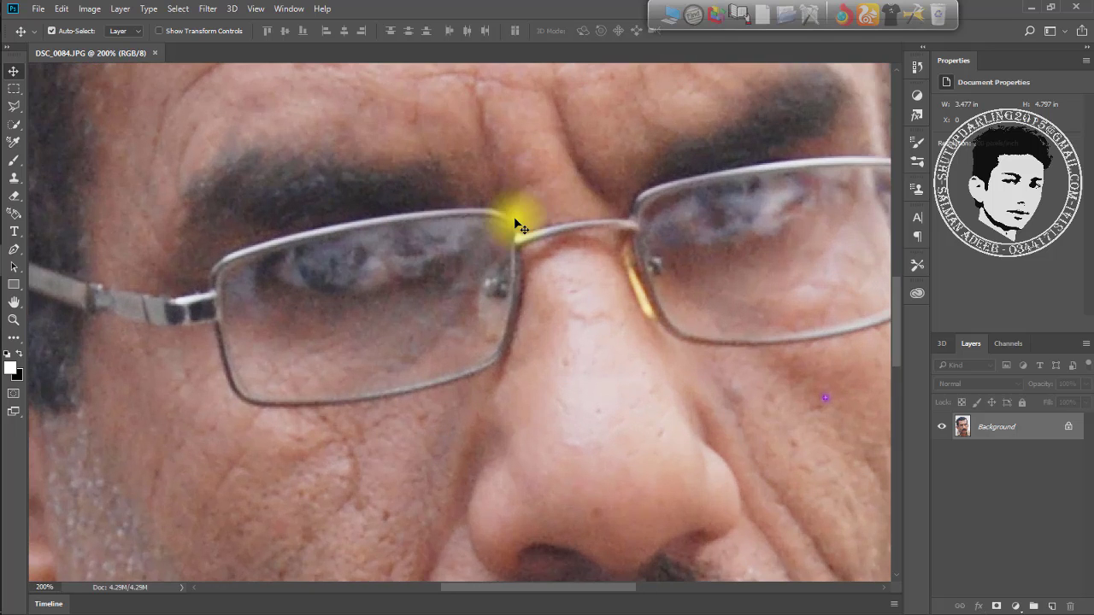
scroll(517, 224, down, 3)
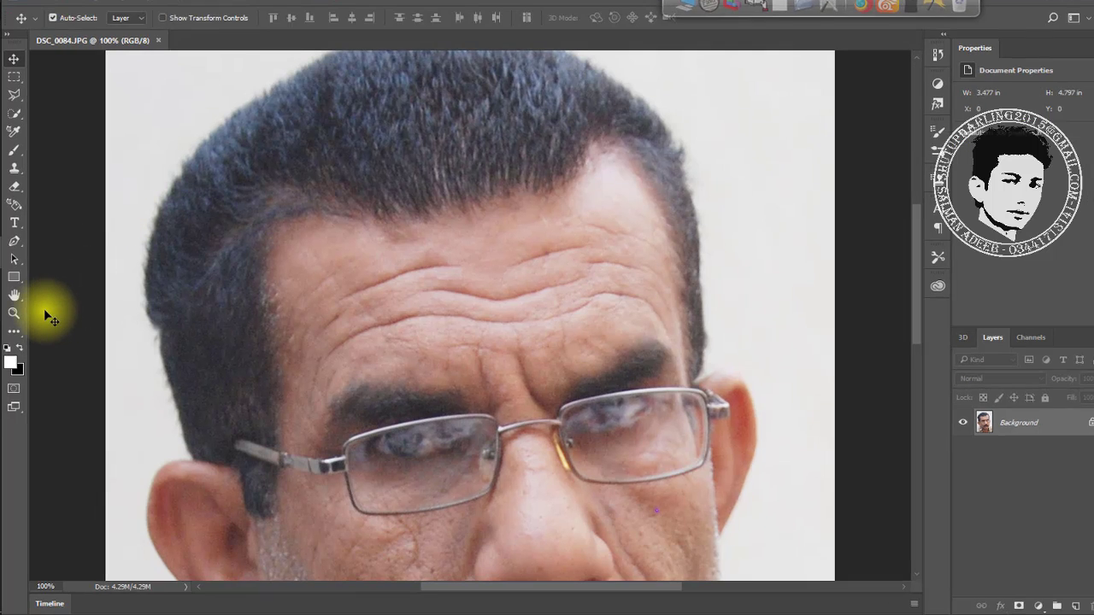
- With the Patch Tool selected for retouching, unlock the Background layer and duplicate it
click(14, 332)
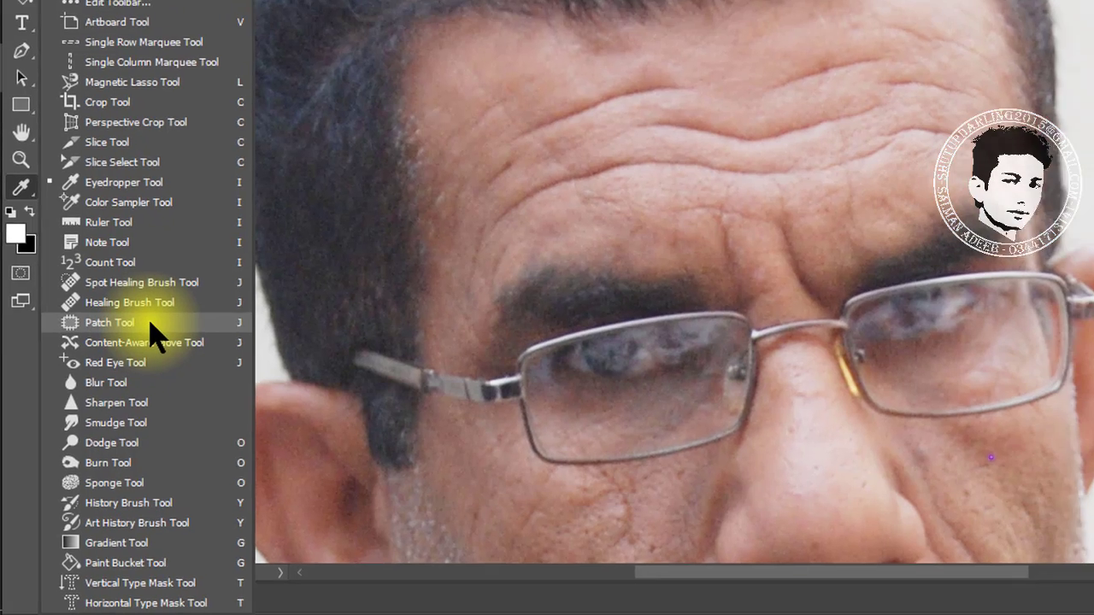
click(143, 306)
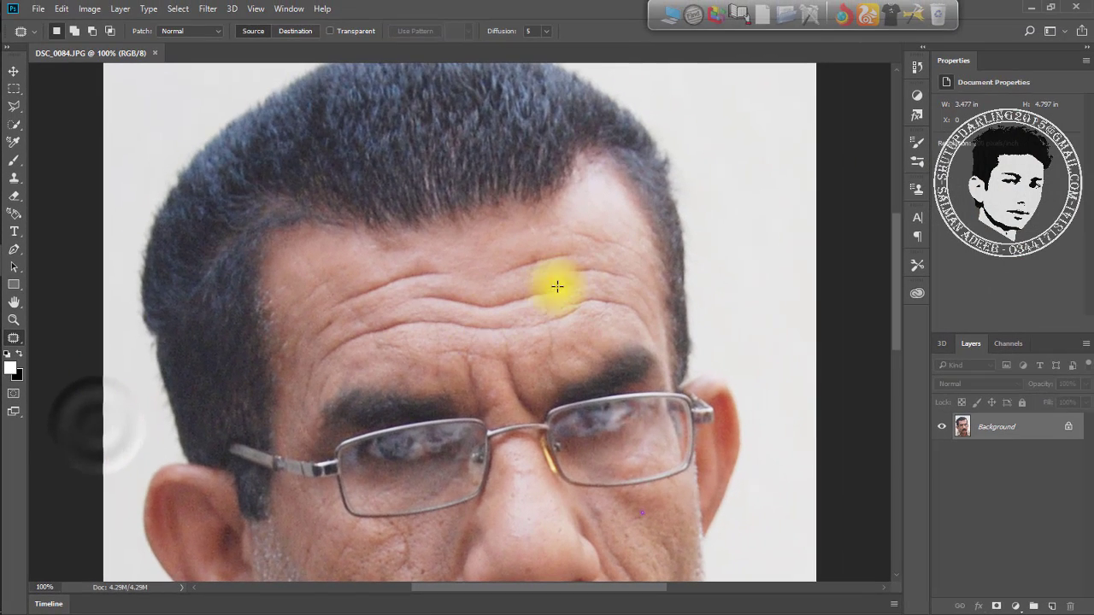
click(1069, 431)
drag(1063, 435, 1052, 605)
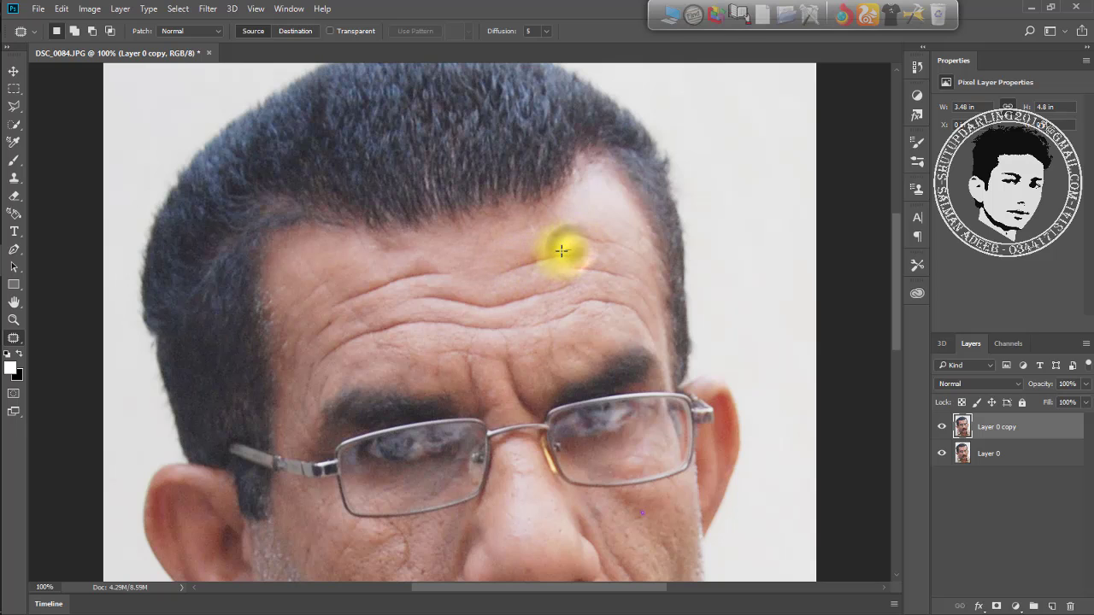
- Patch the two uppermost forehead wrinkles, one on each side, with smooth skin sampled from nearby
drag(571, 250, 542, 250)
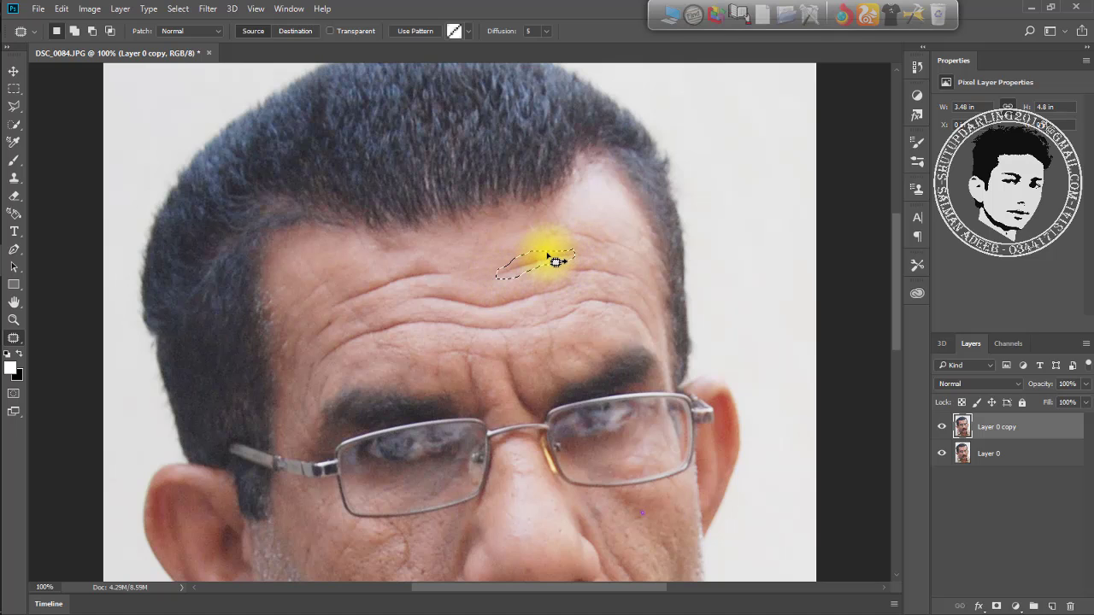
drag(542, 269, 526, 247)
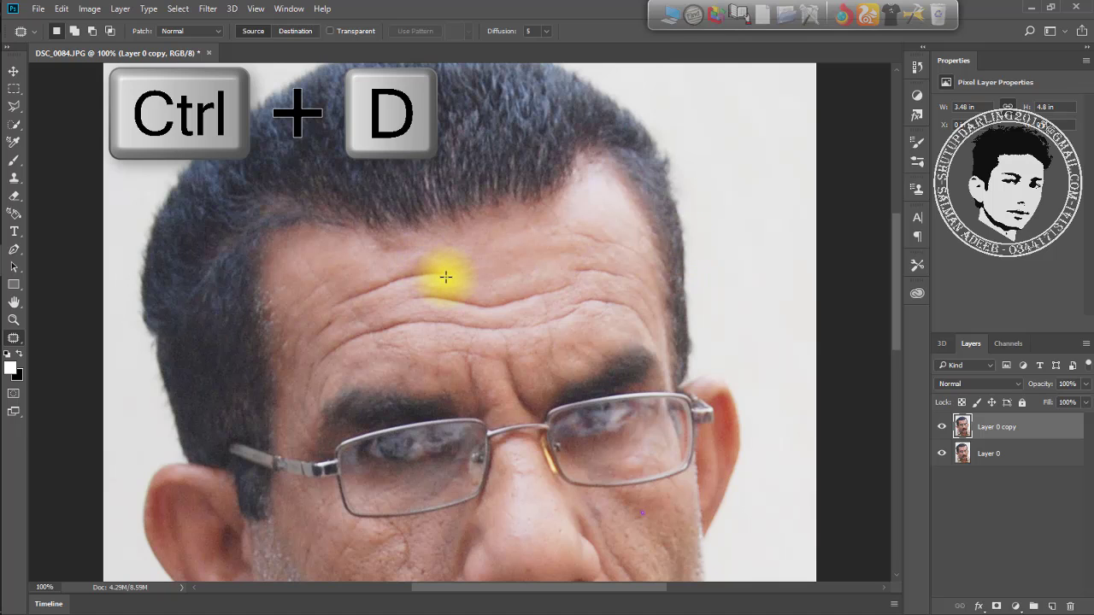
mouse_move(449, 276)
mouse_down()
mouse_move(422, 274)
mouse_move(332, 309)
mouse_move(344, 295)
mouse_up()
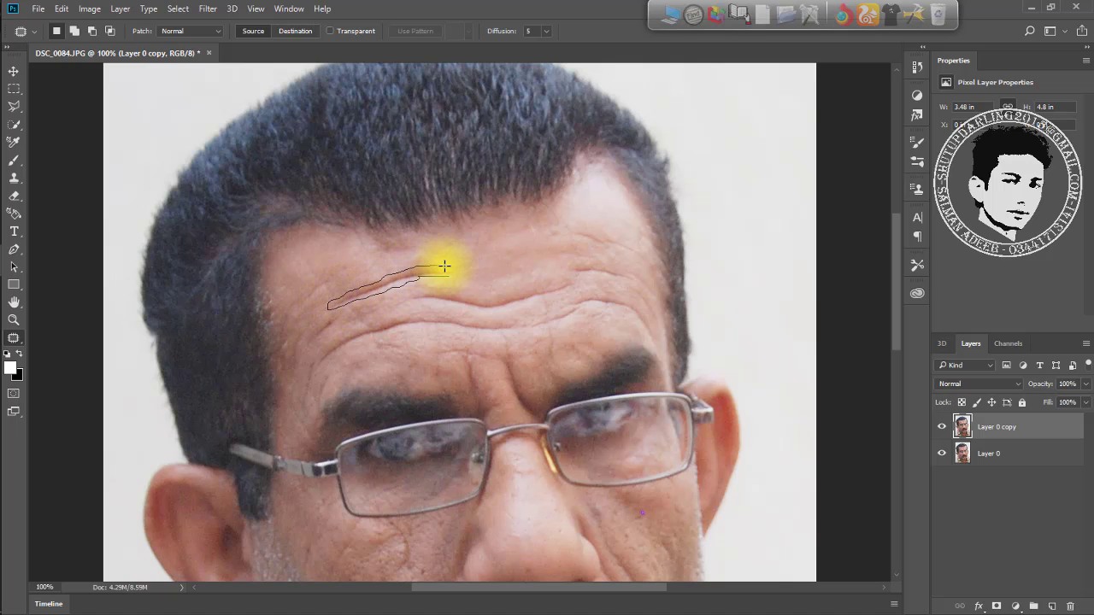
drag(449, 276, 400, 270)
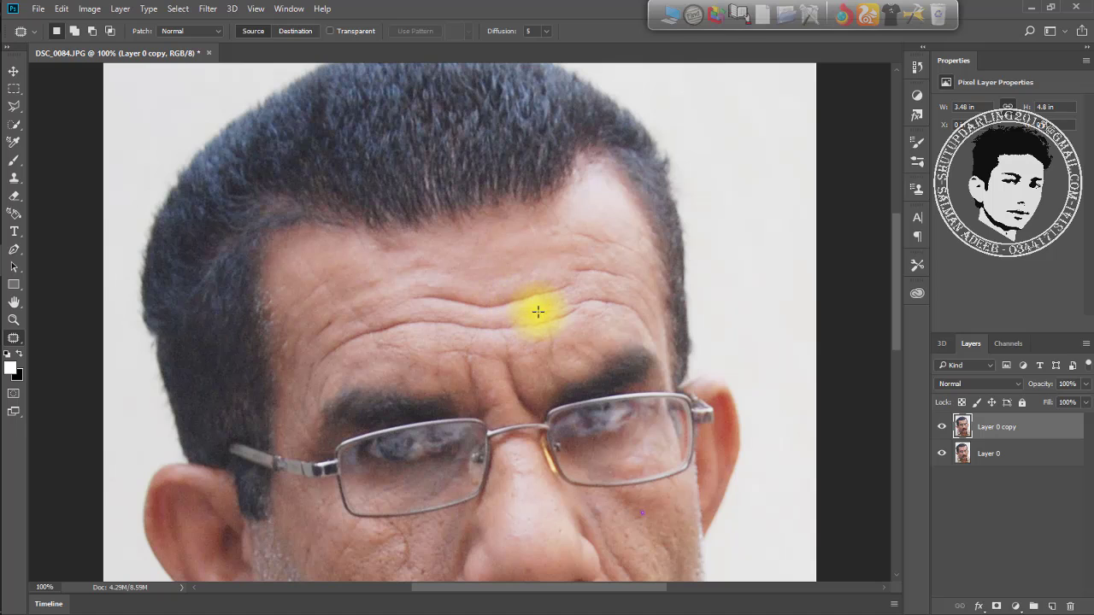
- Patch the long middle forehead wrinkle and the creases above the eyebrow on the image's right with clean skin
drag(570, 288, 524, 304)
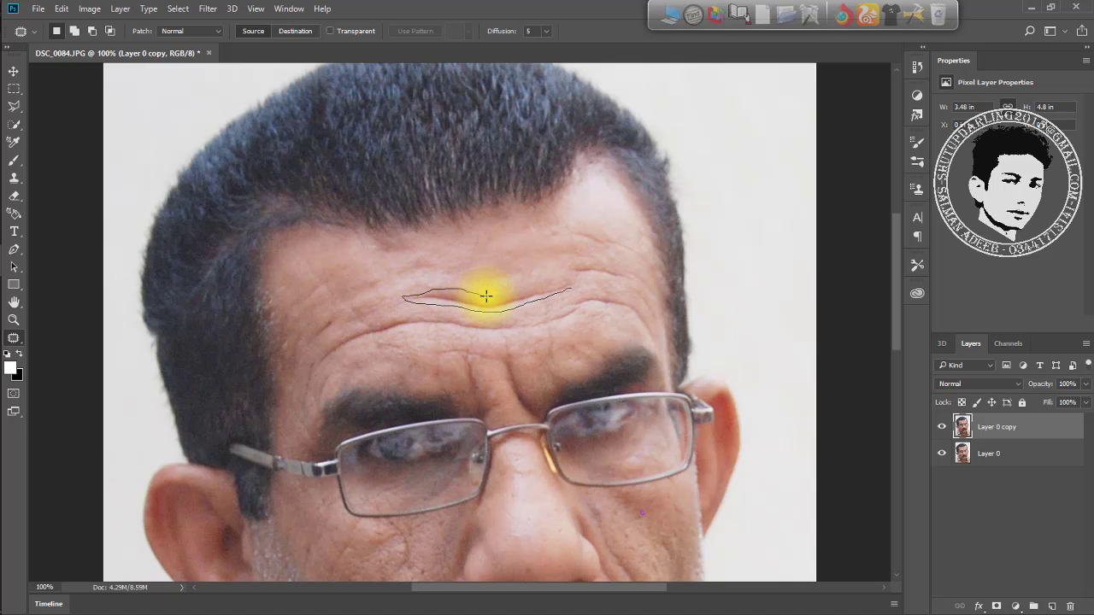
mouse_move(561, 287)
mouse_down()
mouse_move(537, 293)
mouse_move(587, 325)
mouse_up()
mouse_move(578, 273)
mouse_down()
mouse_move(629, 280)
mouse_move(589, 264)
mouse_move(578, 275)
mouse_move(595, 252)
mouse_move(588, 239)
mouse_move(631, 246)
mouse_move(590, 228)
mouse_up()
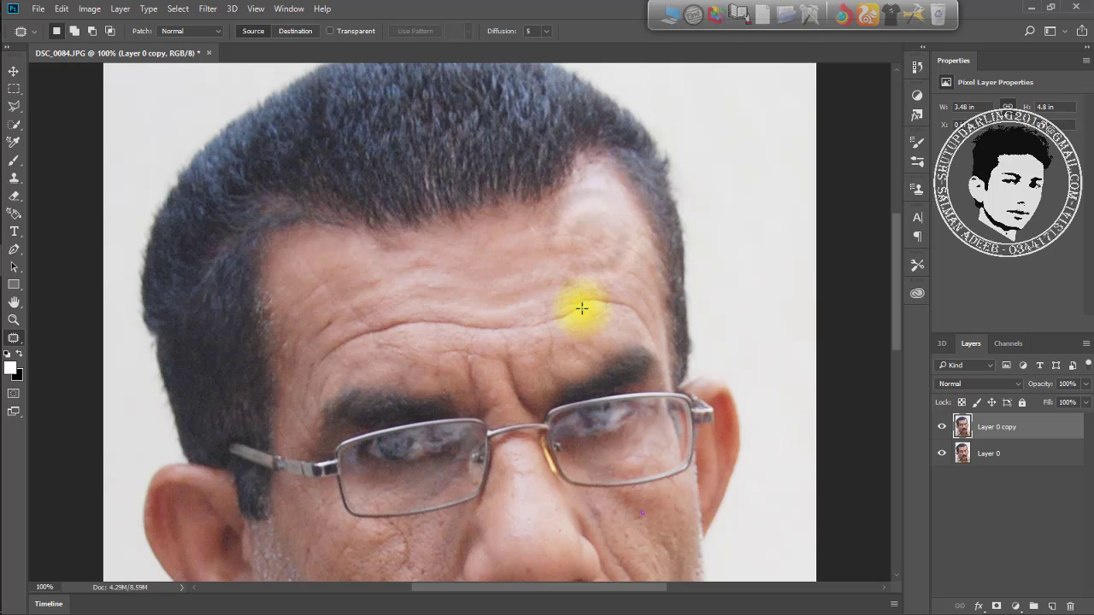
mouse_move(602, 305)
mouse_down()
mouse_move(652, 339)
mouse_move(643, 315)
mouse_up()
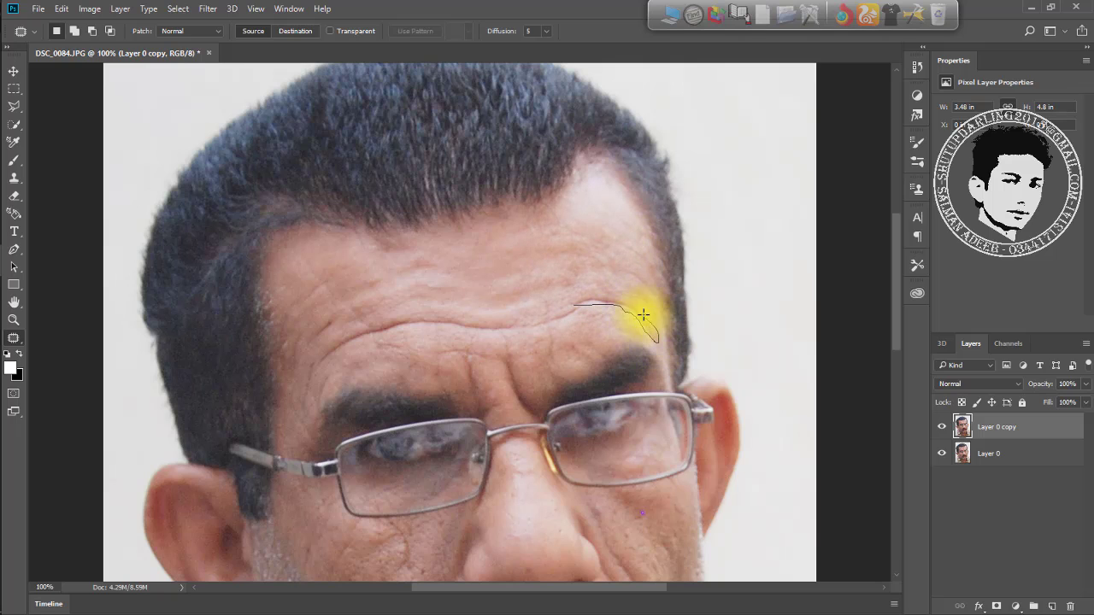
click(586, 292)
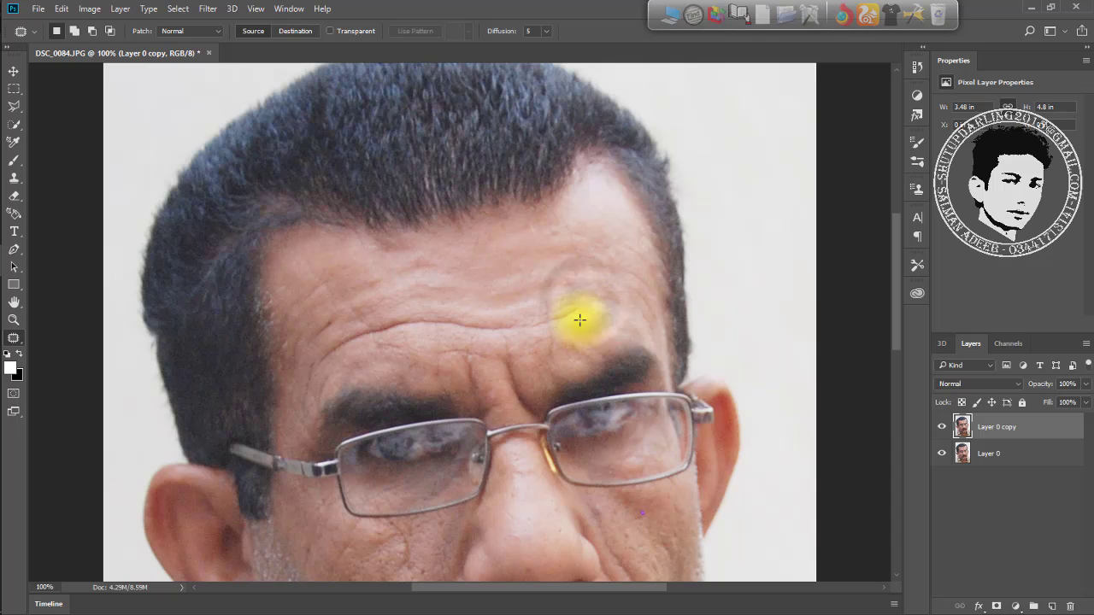
- Patch the remaining long lower forehead wrinkle with smoother skin and clear the selection
mouse_move(577, 310)
mouse_down()
mouse_move(539, 331)
mouse_move(539, 319)
mouse_move(578, 309)
mouse_up()
mouse_move(518, 329)
mouse_down()
mouse_move(398, 326)
mouse_move(313, 367)
mouse_move(326, 348)
mouse_move(388, 318)
mouse_move(522, 327)
mouse_up()
drag(453, 328, 453, 313)
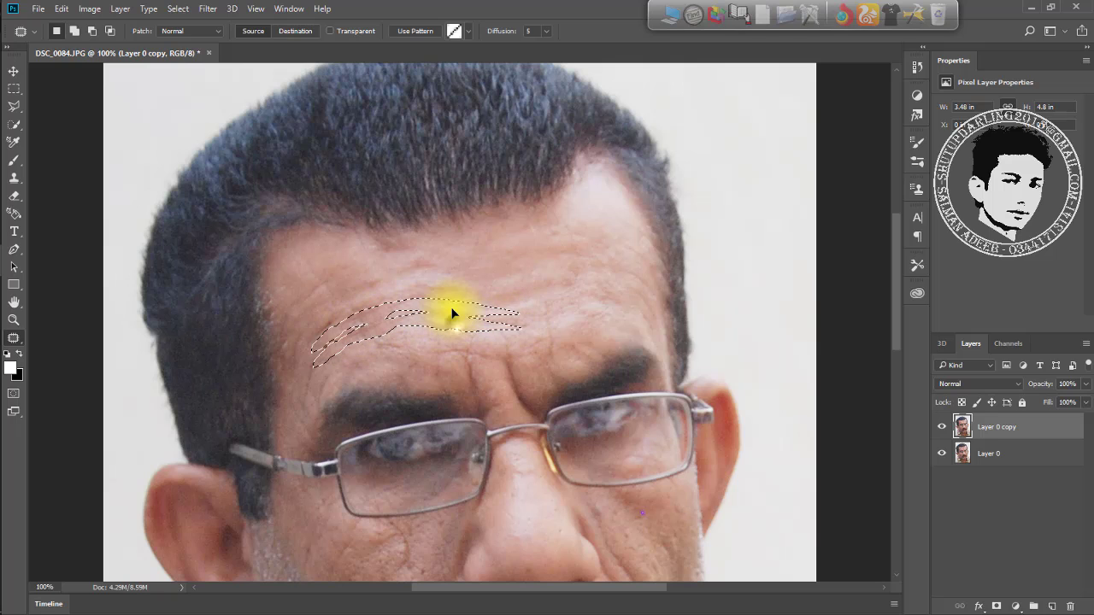
key(ctrl+d)
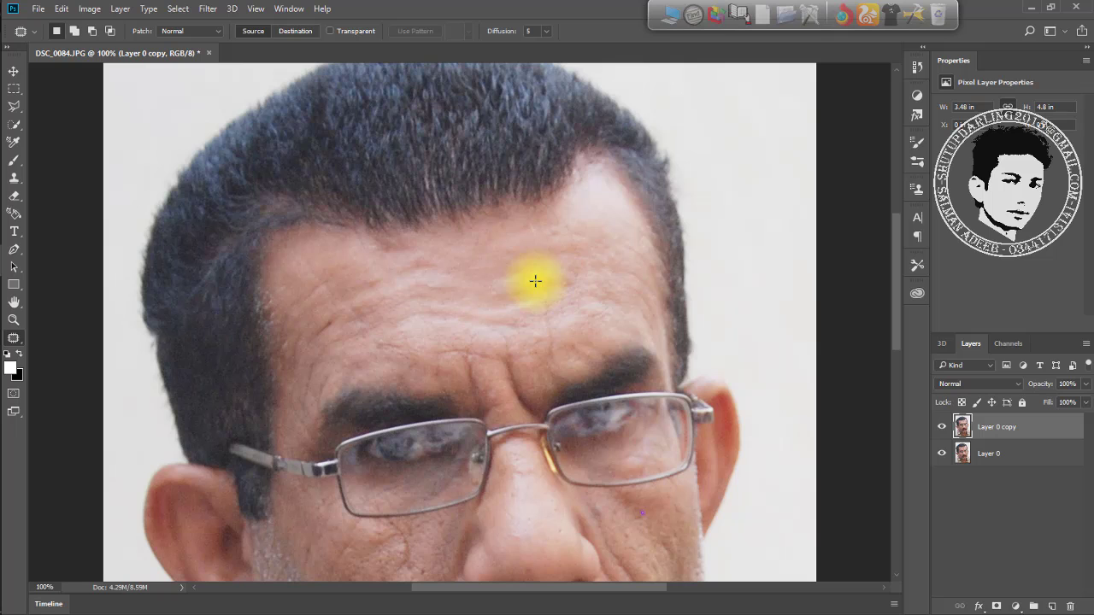
- Toggle the visibility of the retouched layer copy to compare the forehead before and after patching
scroll(536, 280, down, 5)
scroll(535, 280, up, 2)
scroll(536, 281, down, 1)
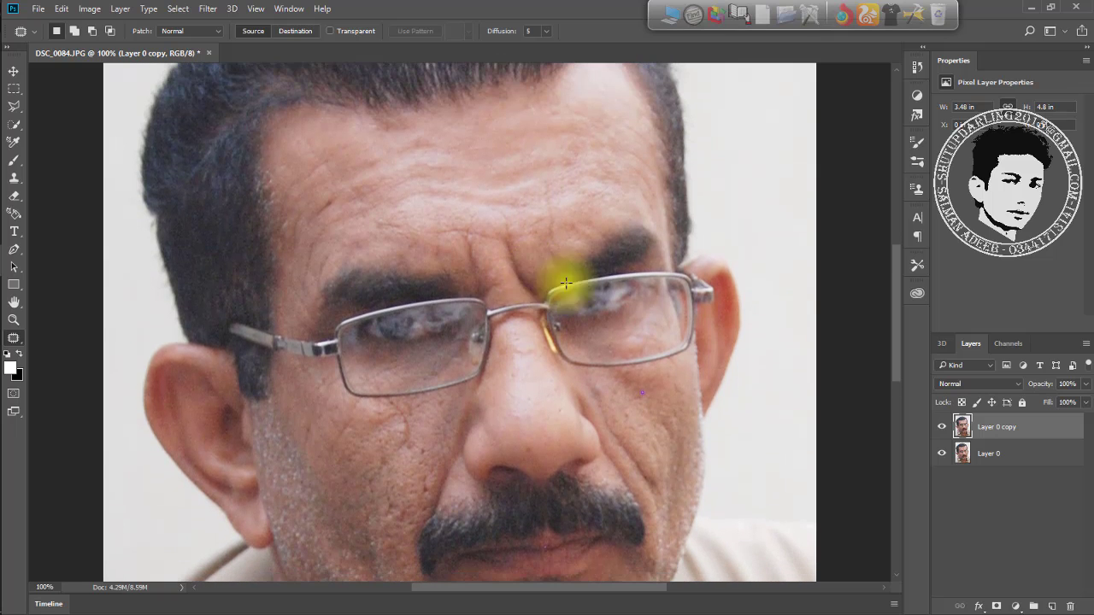
click(942, 427)
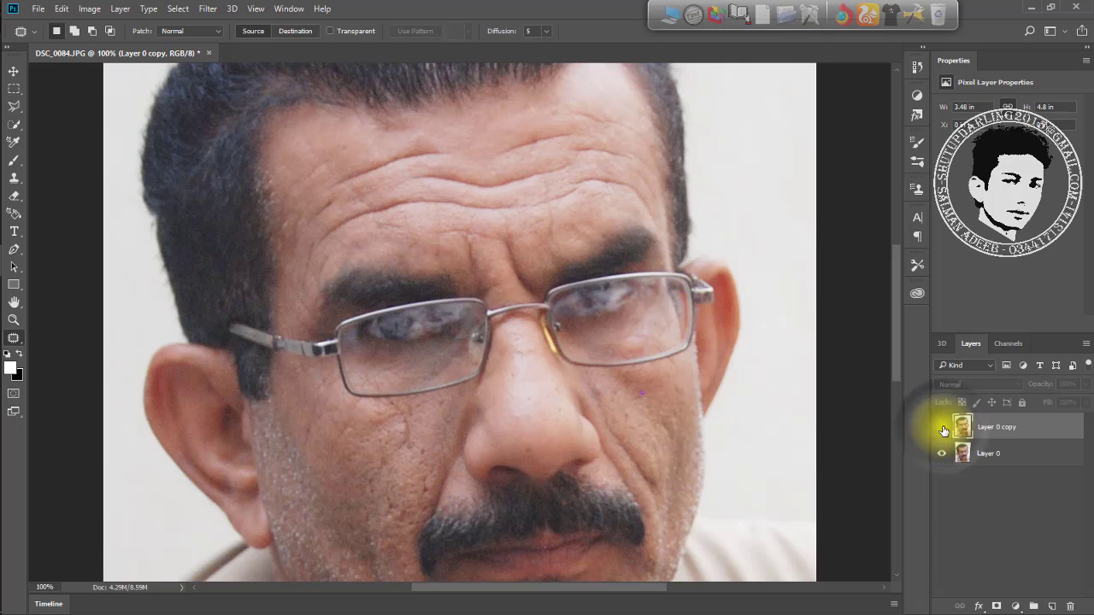
click(942, 426)
click(942, 426)
click(943, 428)
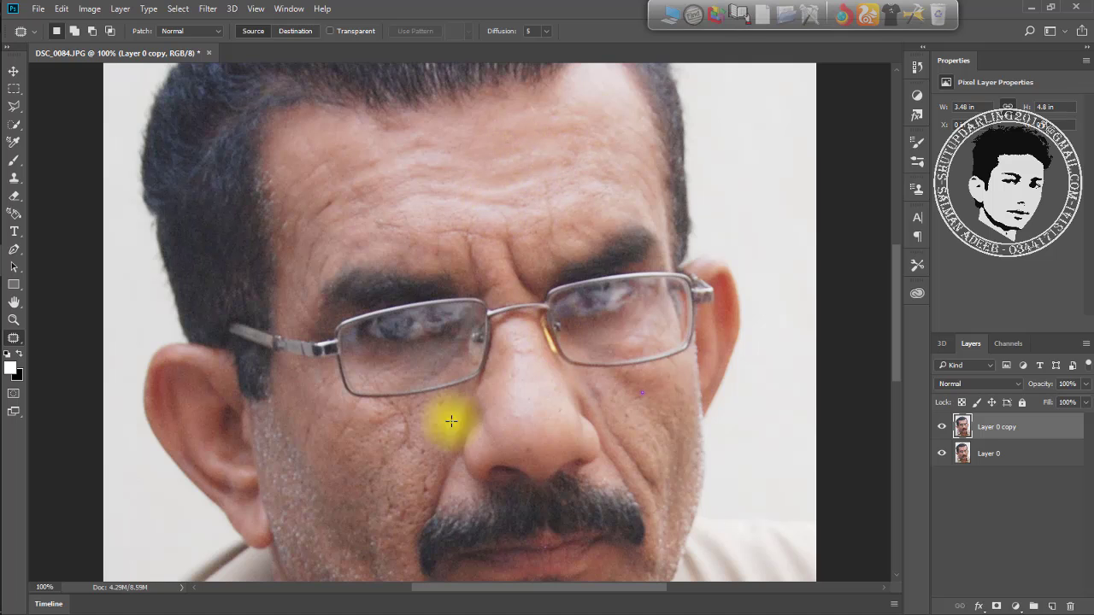
- Retouch the wrinkles and blemishes on both cheeks with the Spot Healing Brush Tool
scroll(636, 284, down, 3)
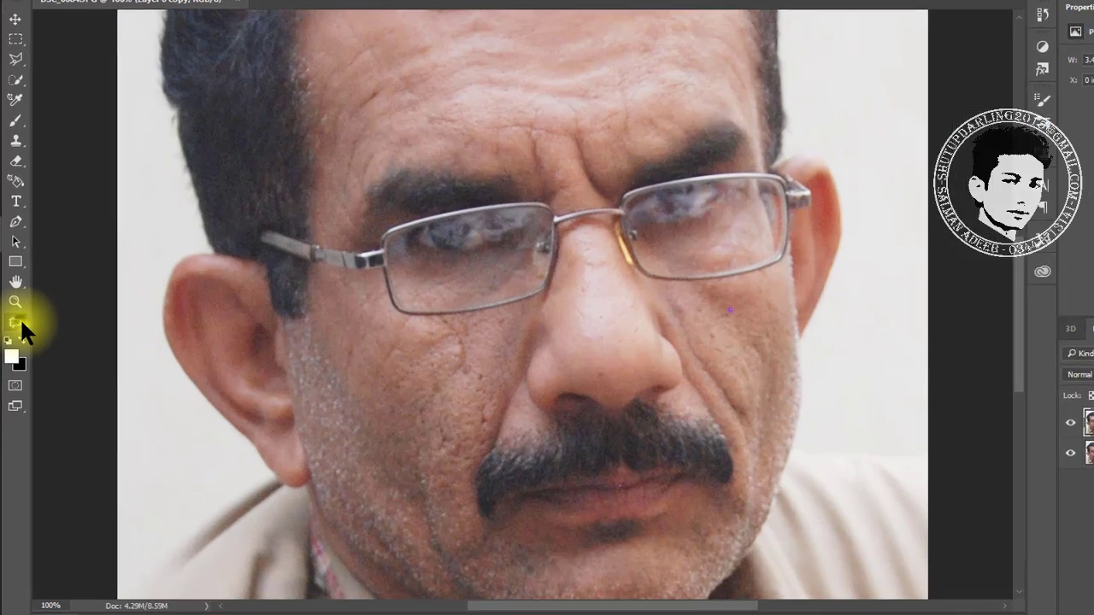
right_click(19, 337)
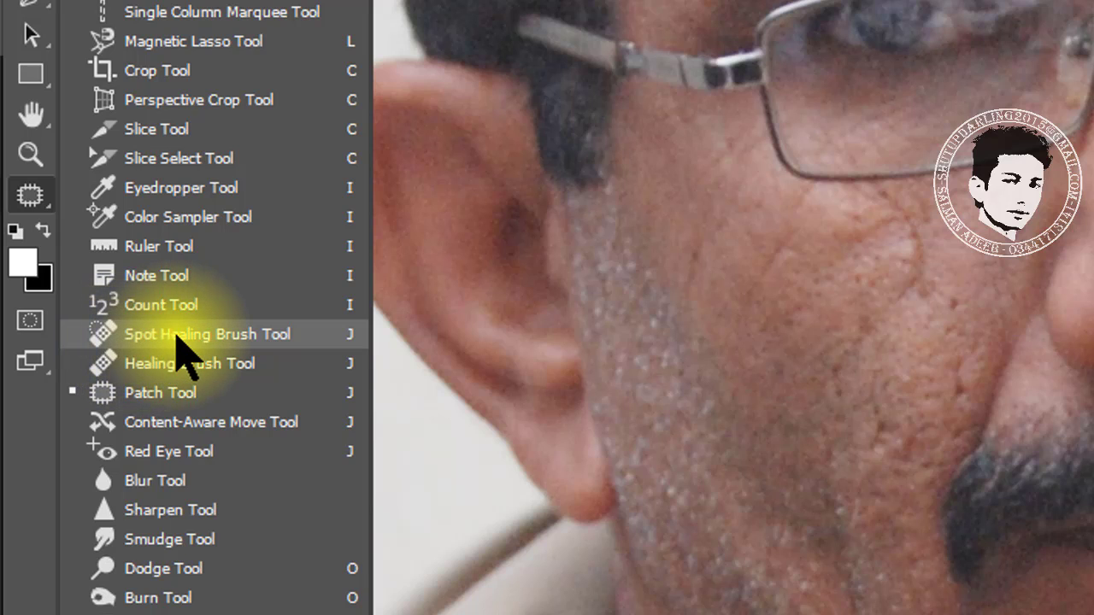
click(125, 338)
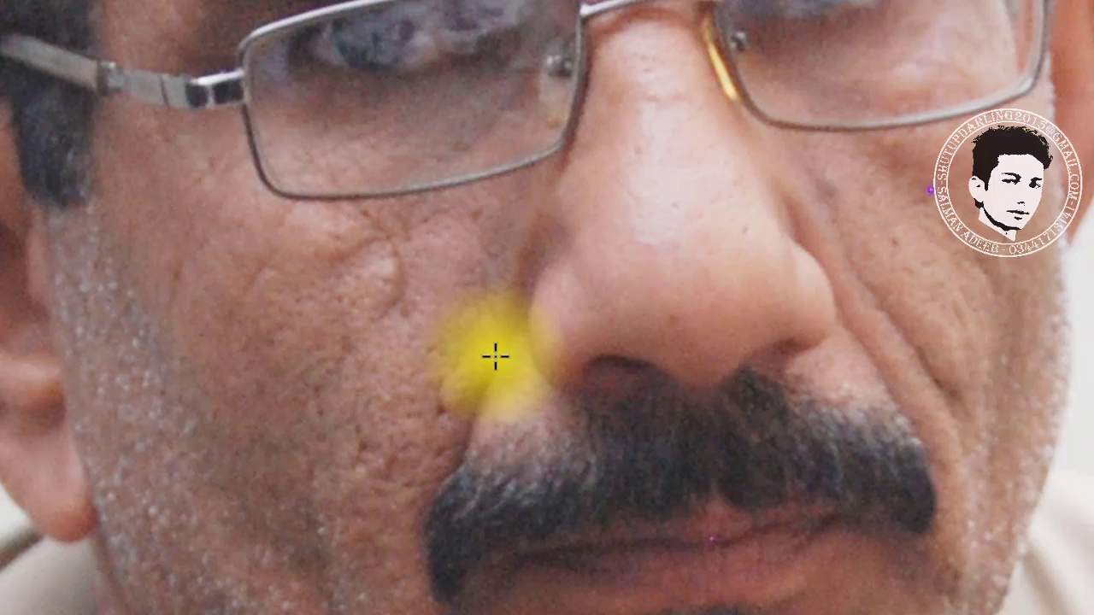
mouse_move(405, 312)
mouse_down()
mouse_move(406, 256)
mouse_move(362, 213)
mouse_up()
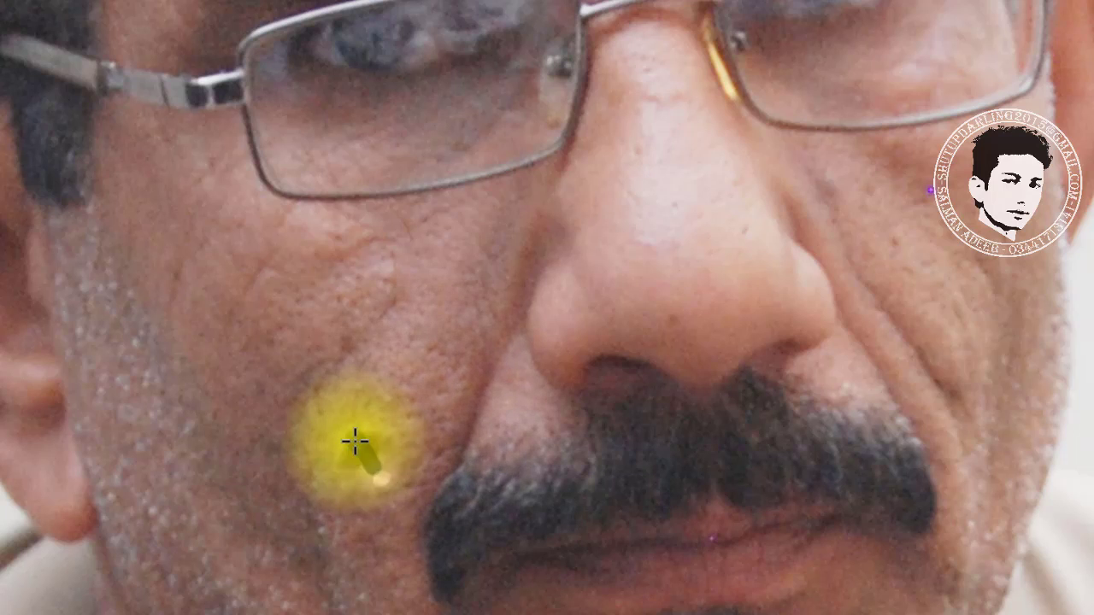
mouse_move(347, 359)
mouse_down()
mouse_move(325, 371)
mouse_move(329, 364)
mouse_up()
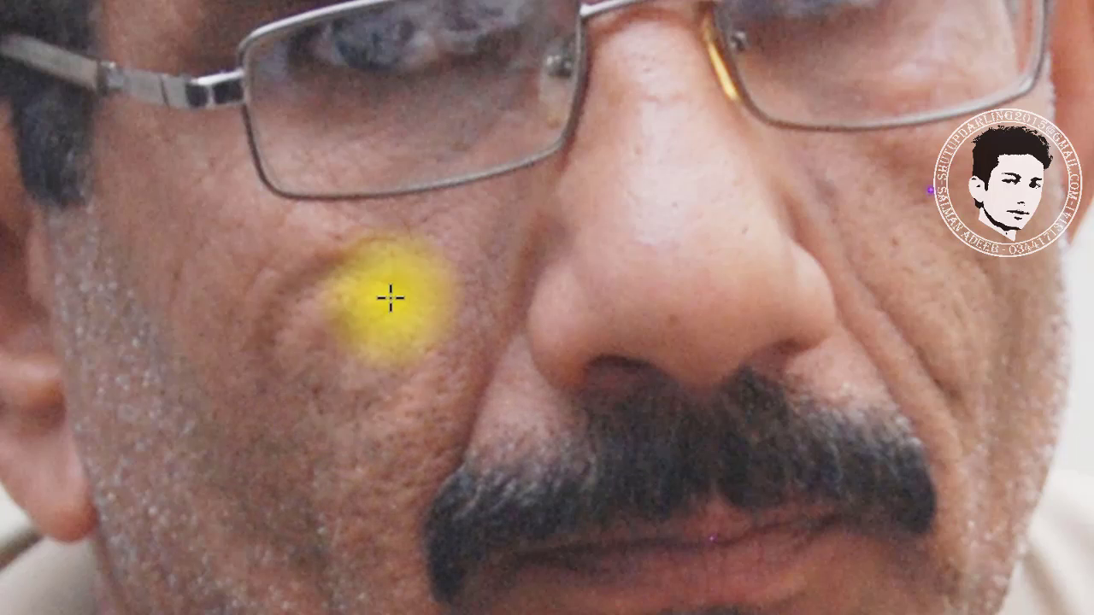
drag(353, 250, 332, 264)
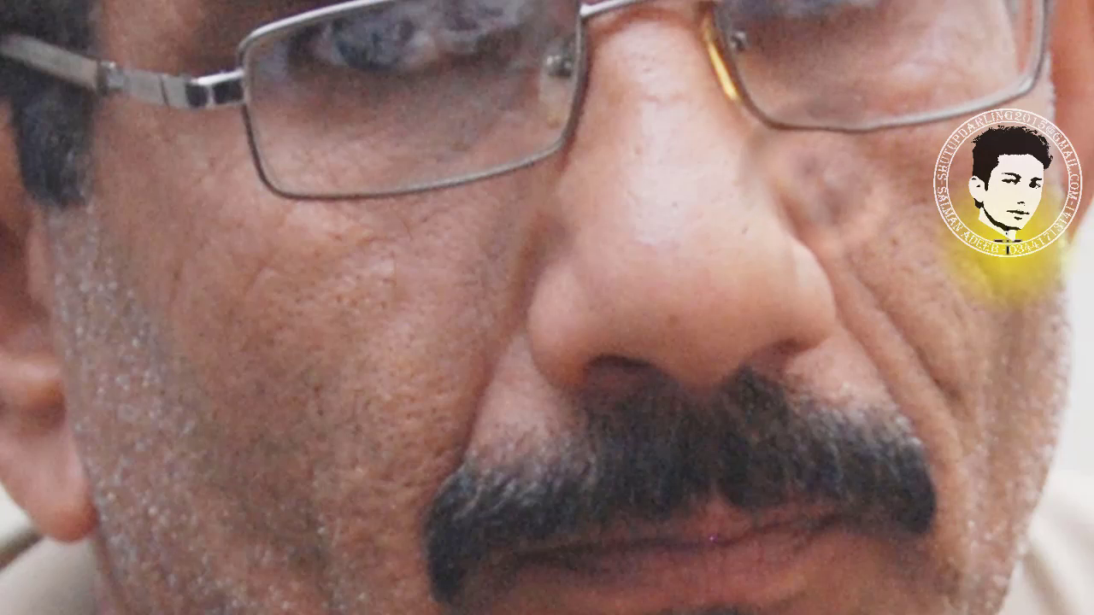
drag(966, 255, 983, 260)
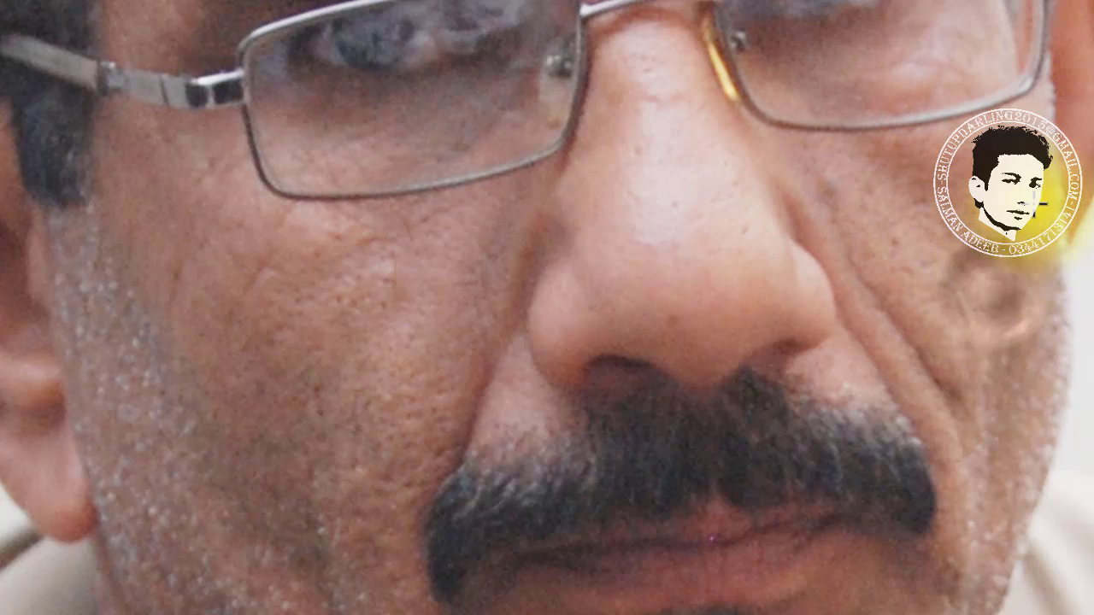
scroll(1023, 233, up, 13)
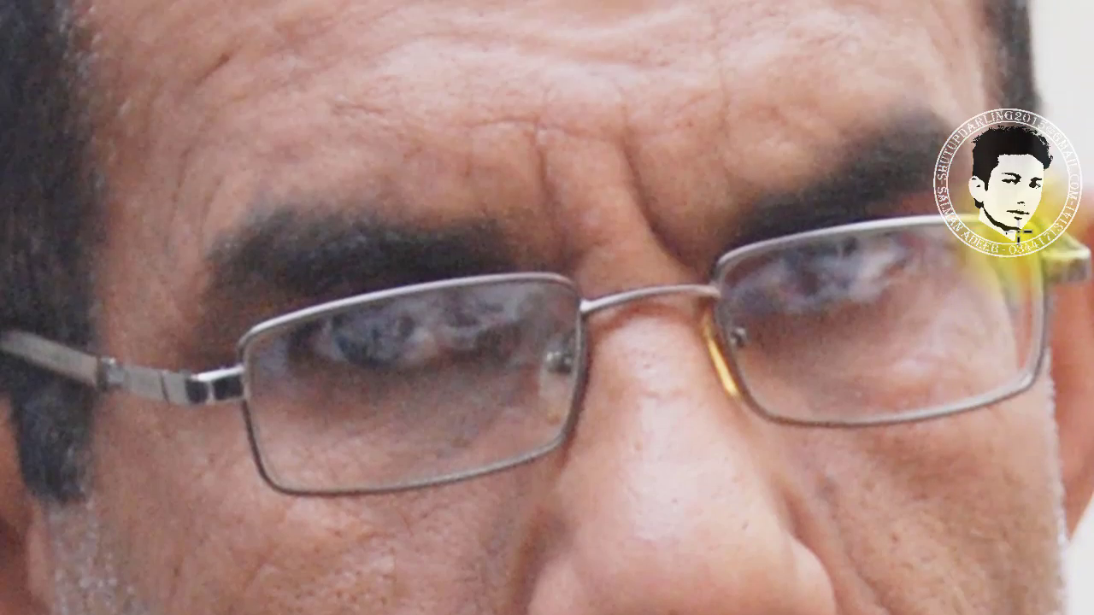
scroll(1017, 239, down, 11)
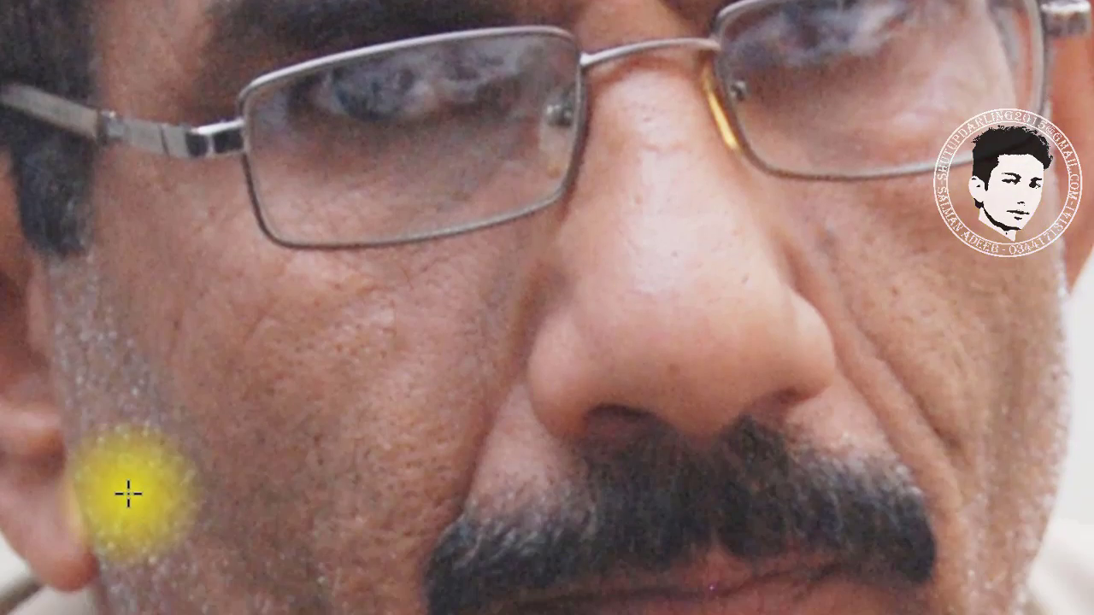
- Open the DSC_0075 photo from the Documents folder as a separate document
click(720, 17)
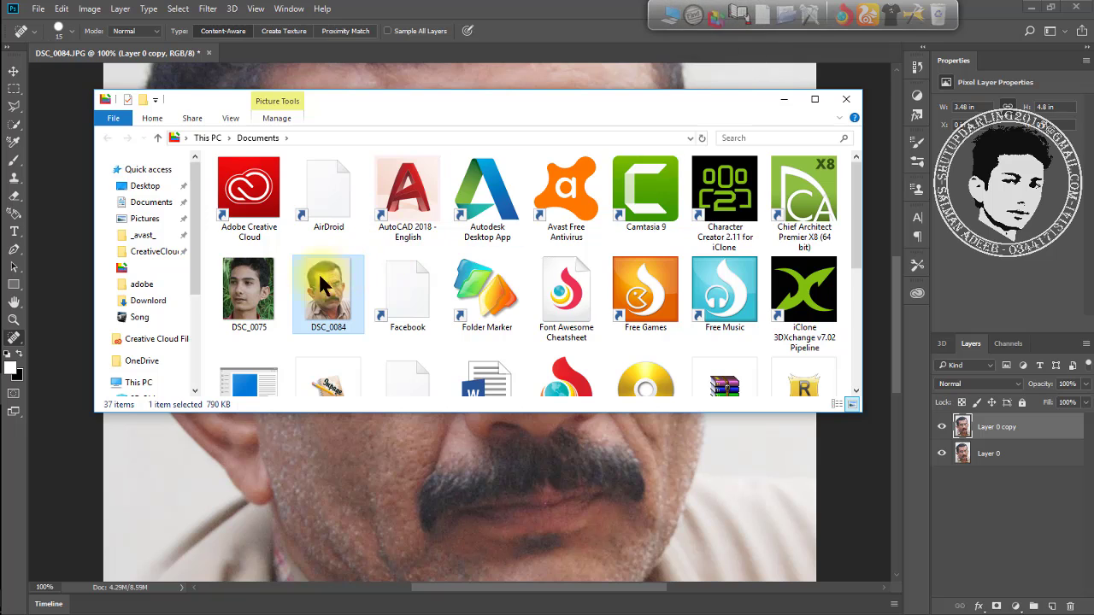
drag(240, 291, 364, 49)
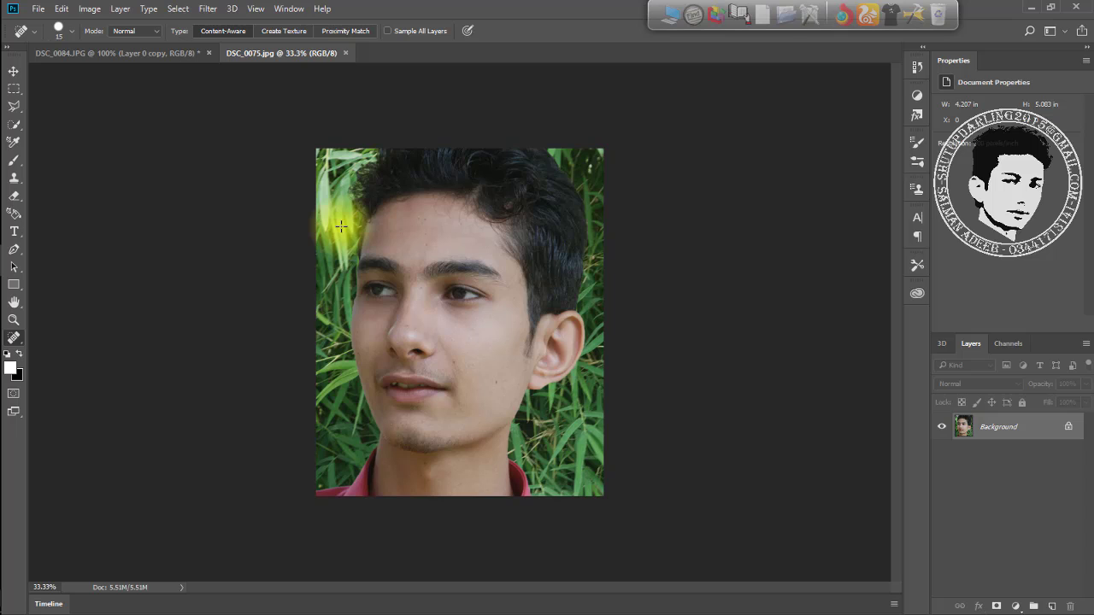
- Remove the dark moles on the young man's cheek with the Spot Healing Brush
scroll(342, 227, up, 2)
scroll(341, 227, up, 1)
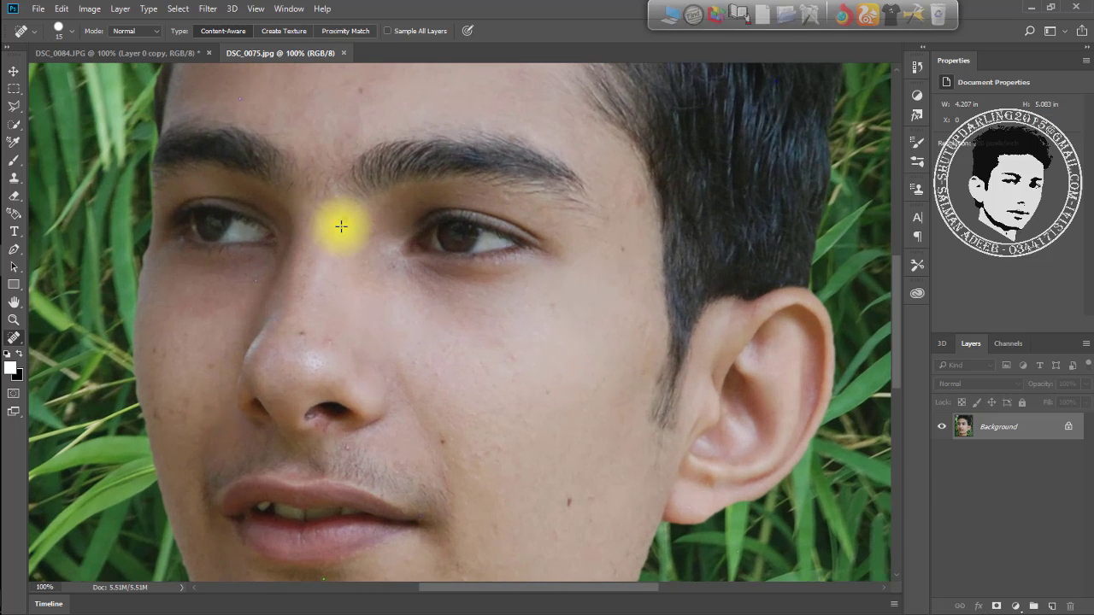
scroll(341, 226, down, 5)
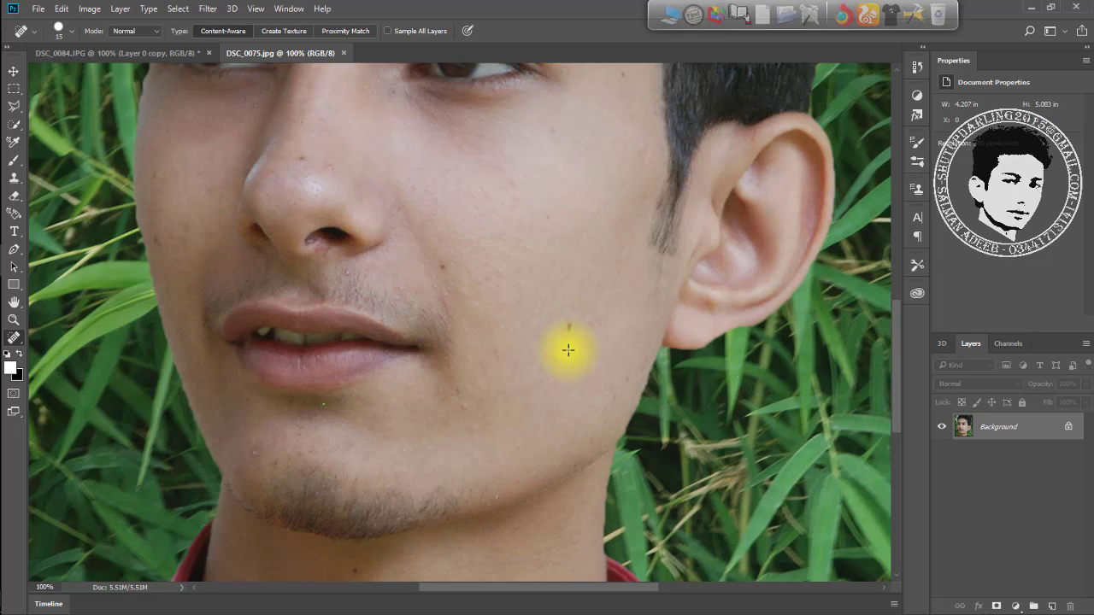
click(570, 324)
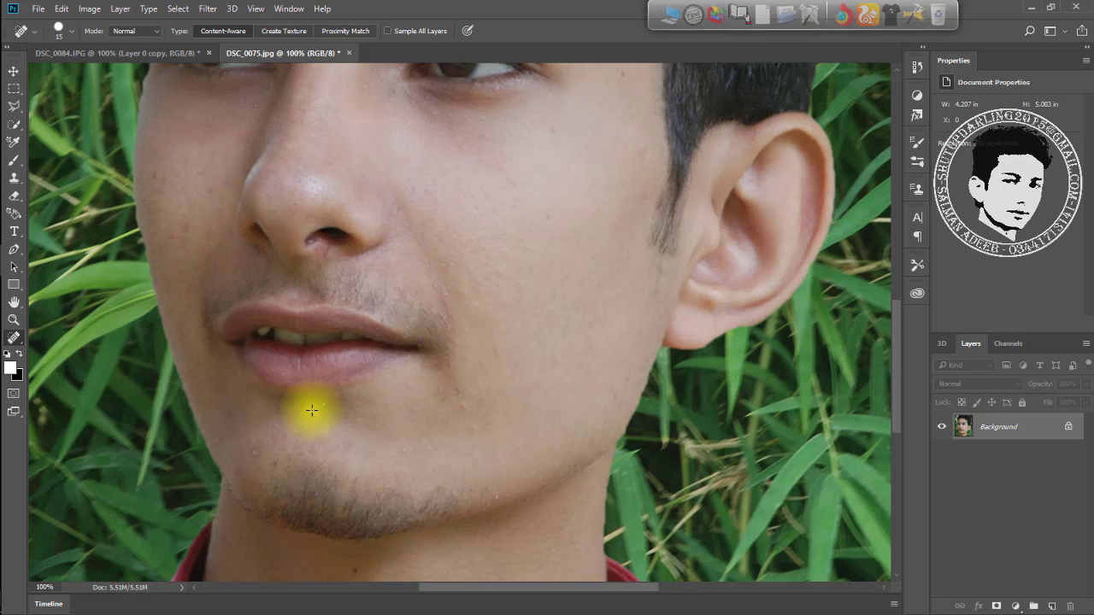
- Remove the remaining small spots on the young man's chin, temple and forehead with the Spot Healing Brush
click(252, 456)
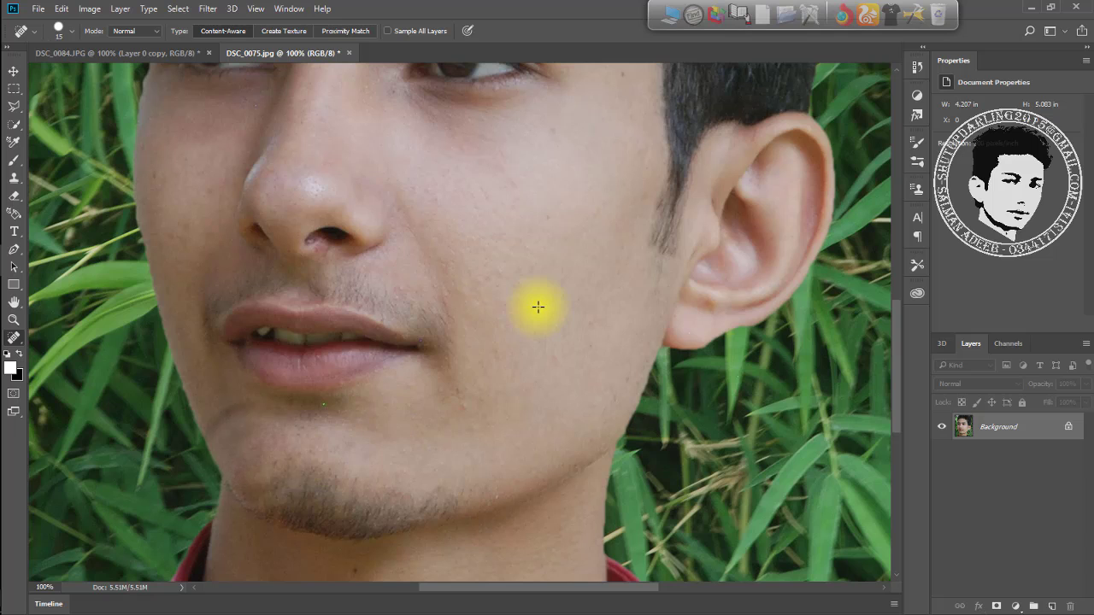
scroll(534, 306, up, 5)
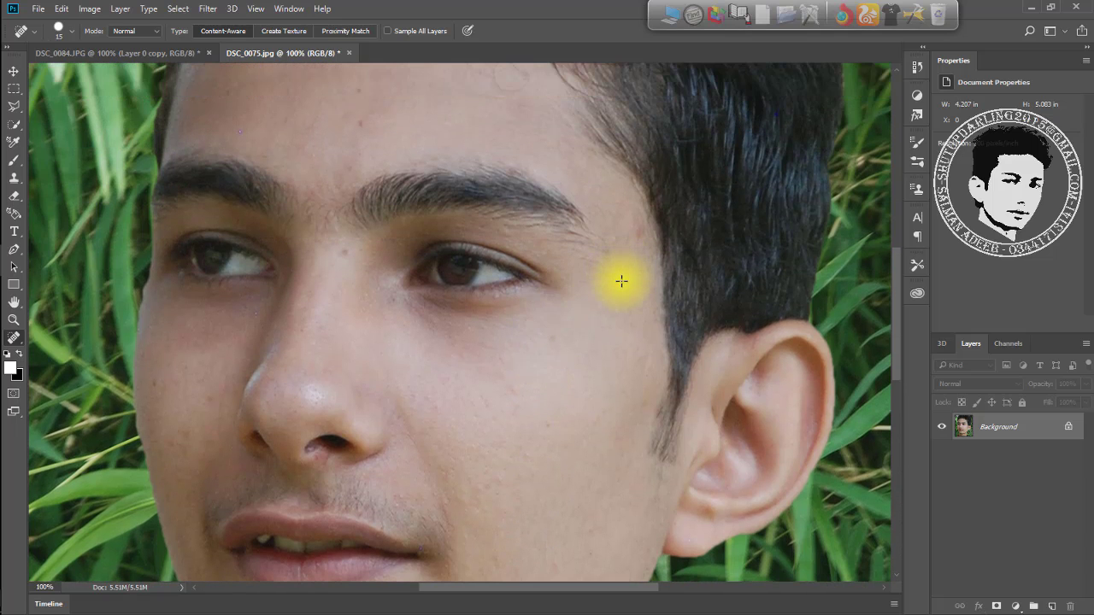
click(625, 279)
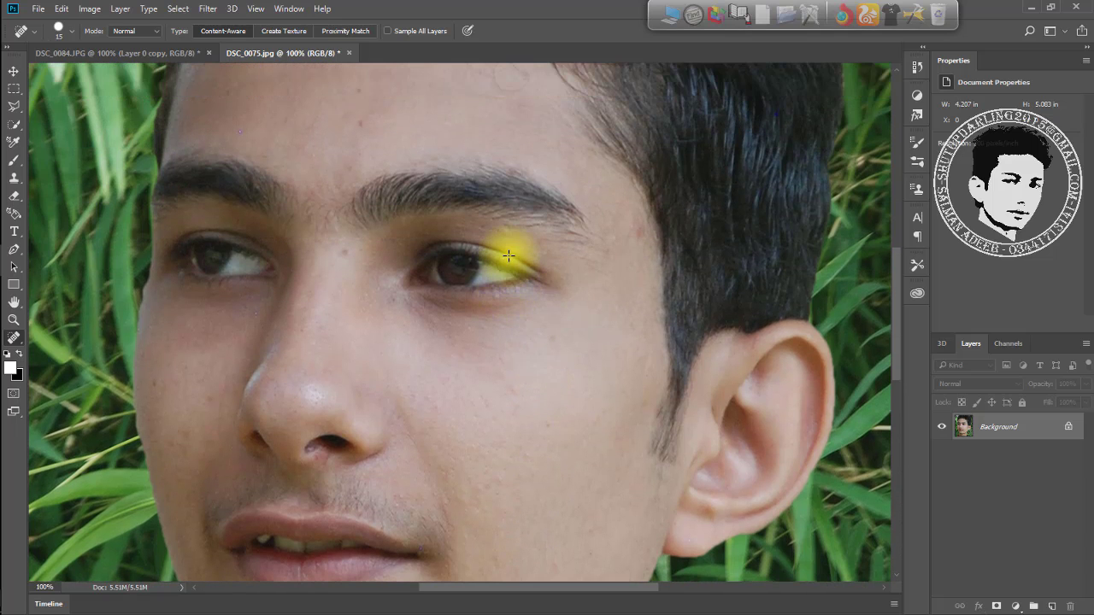
click(360, 118)
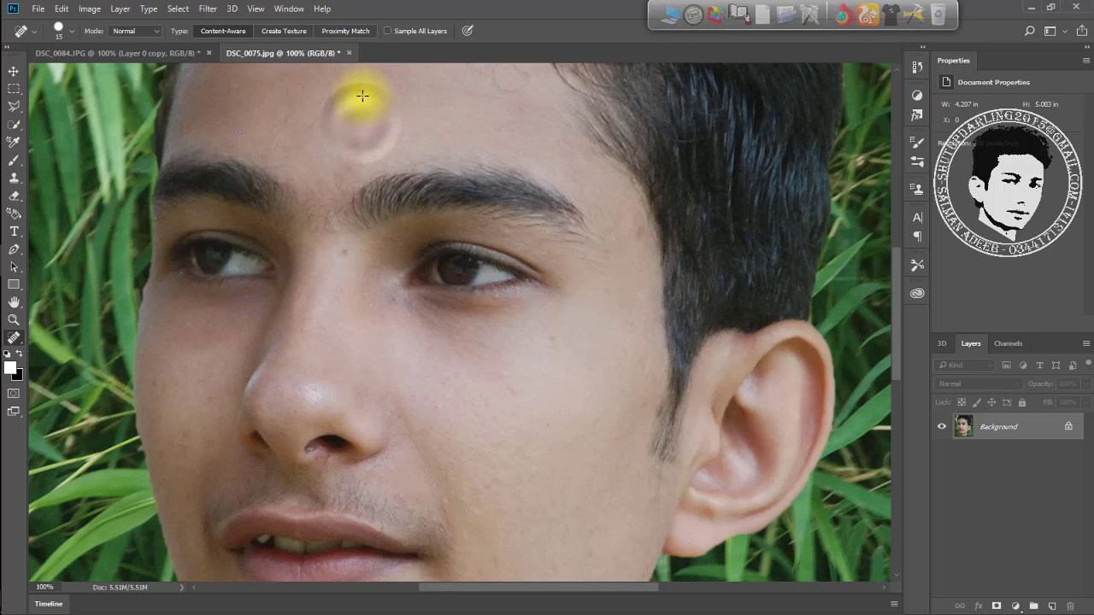
click(359, 85)
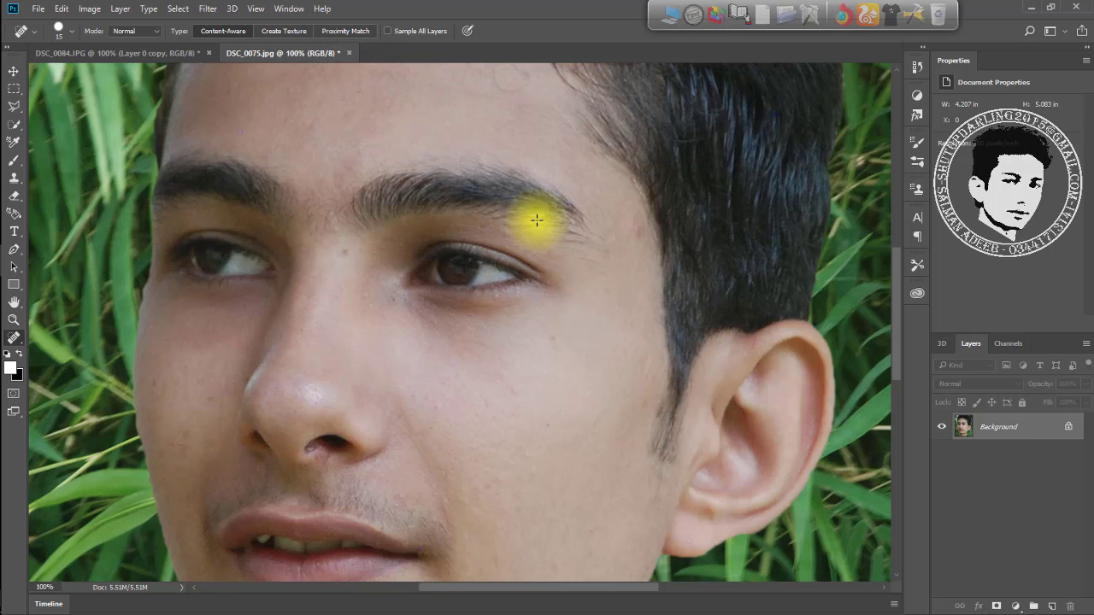
key(ctrl+0)
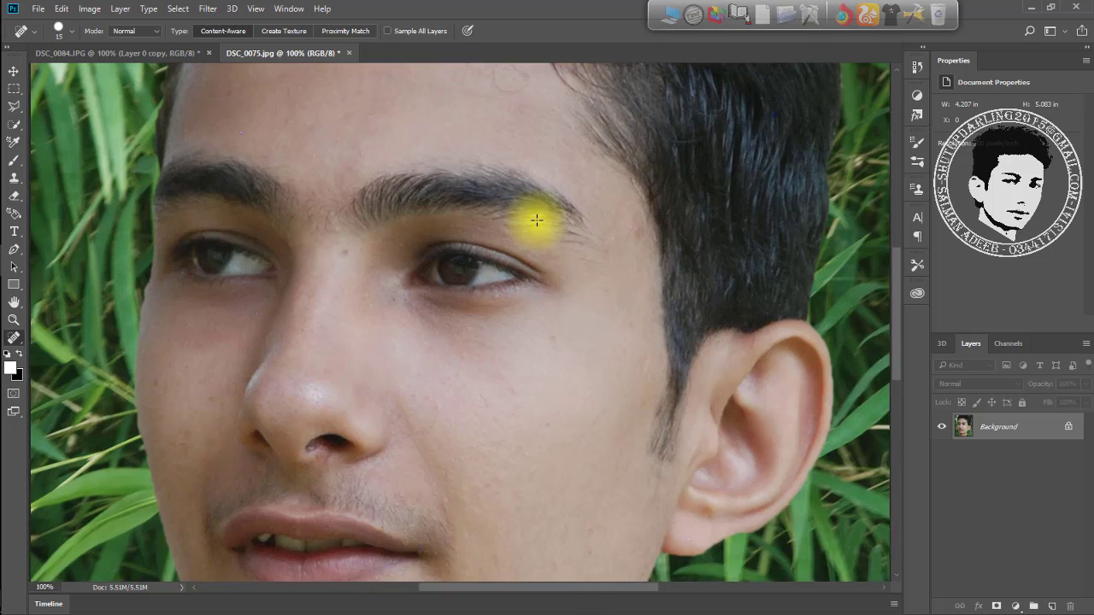